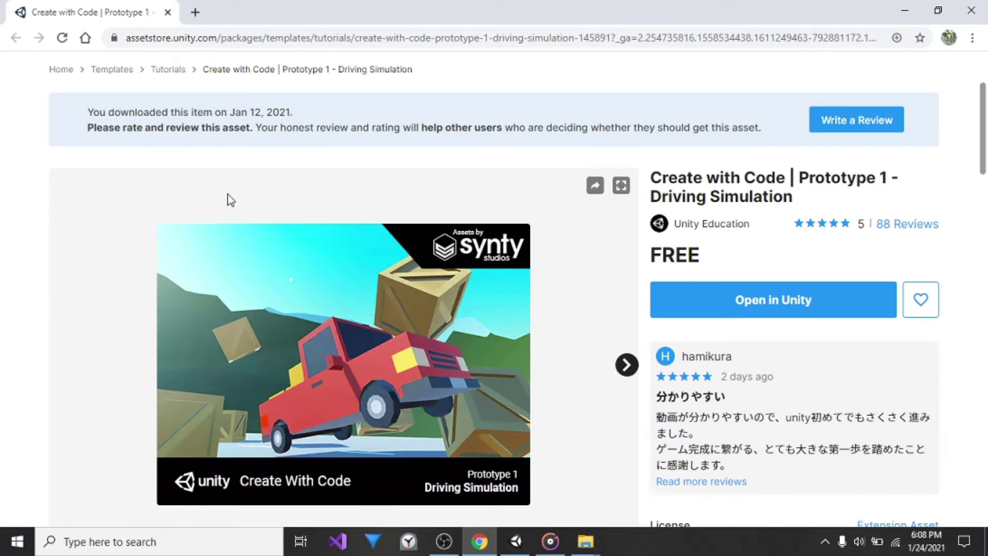
Open the free Create with Code | Prototype 1 - Driving Simulation asset in the Unity Editor and switch to it.
click(786, 316)
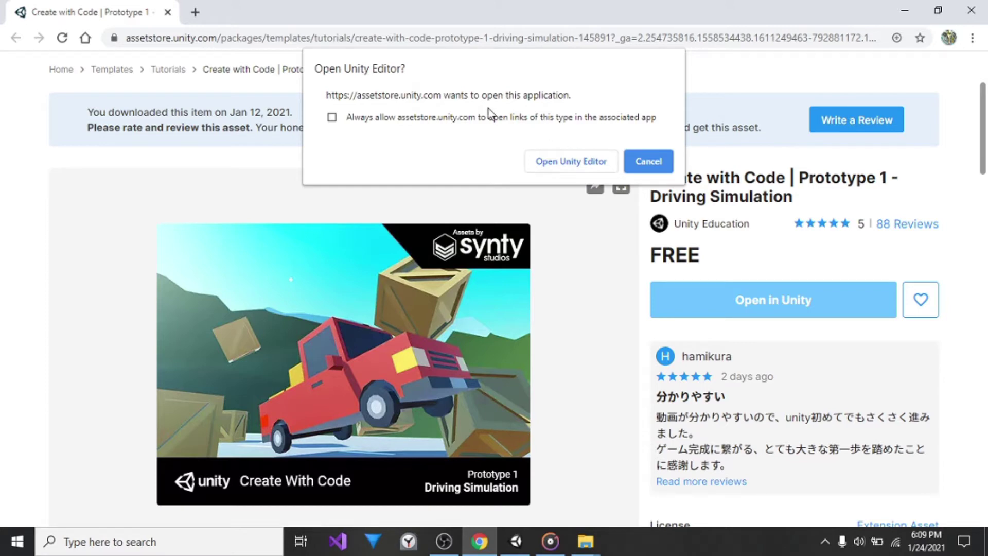
click(570, 163)
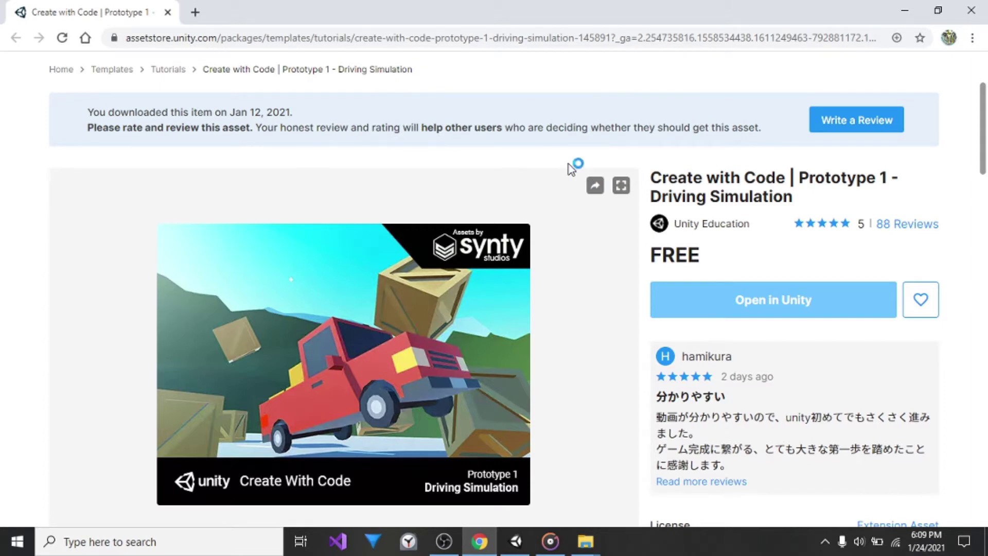
click(516, 541)
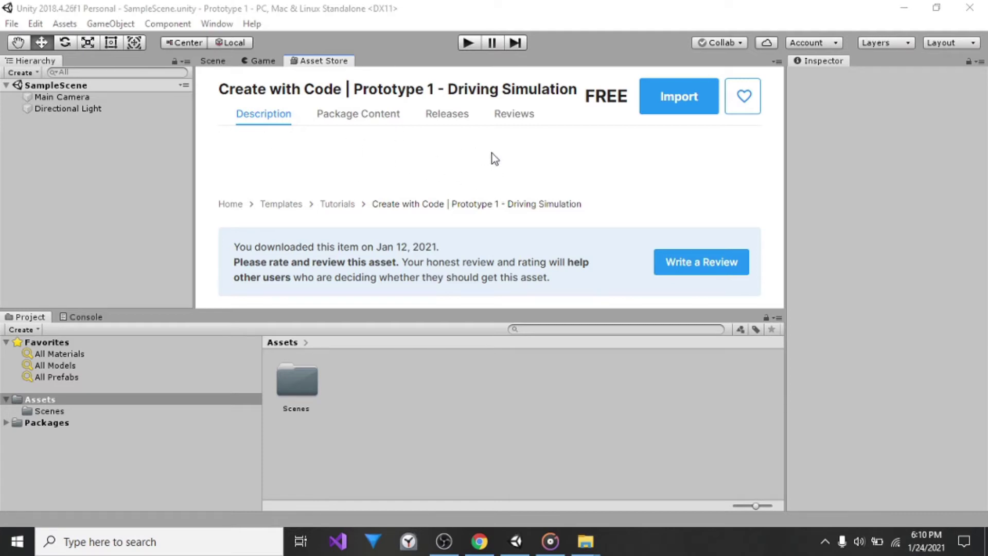
Import the complete Create with Code Prototype 1 package with all its files into the project, and close the Asset Store.
scroll(487, 158, down, 3)
scroll(483, 151, up, 3)
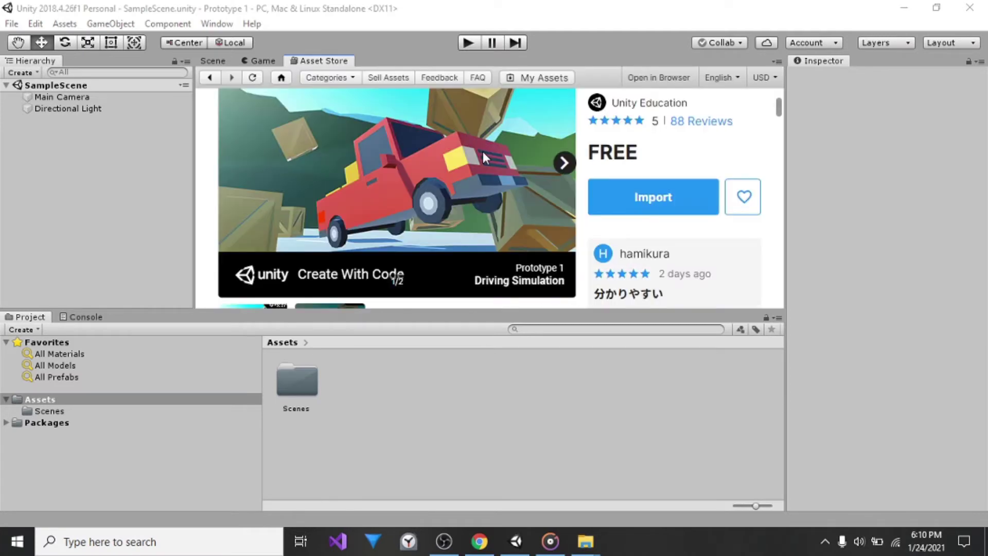
scroll(483, 151, up, 2)
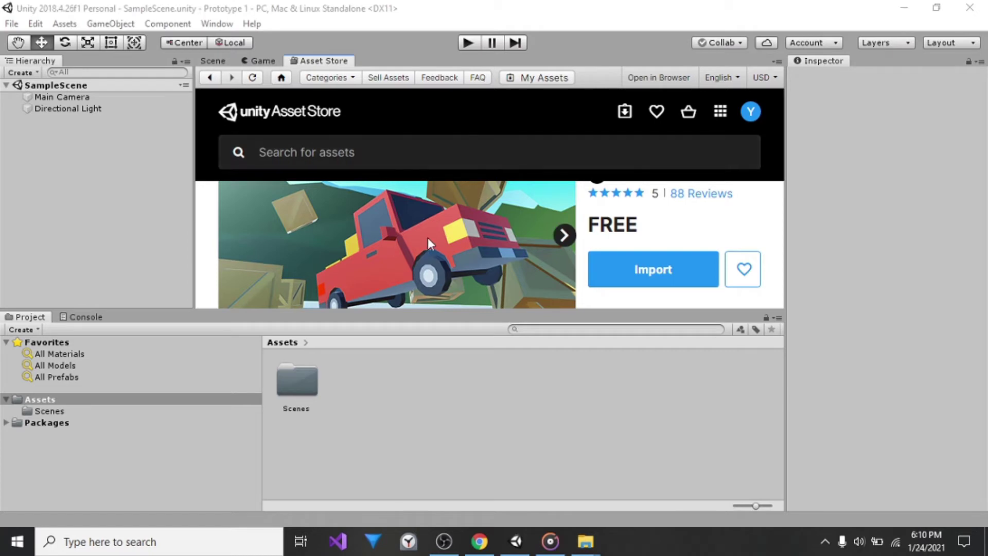
scroll(458, 249, up, 5)
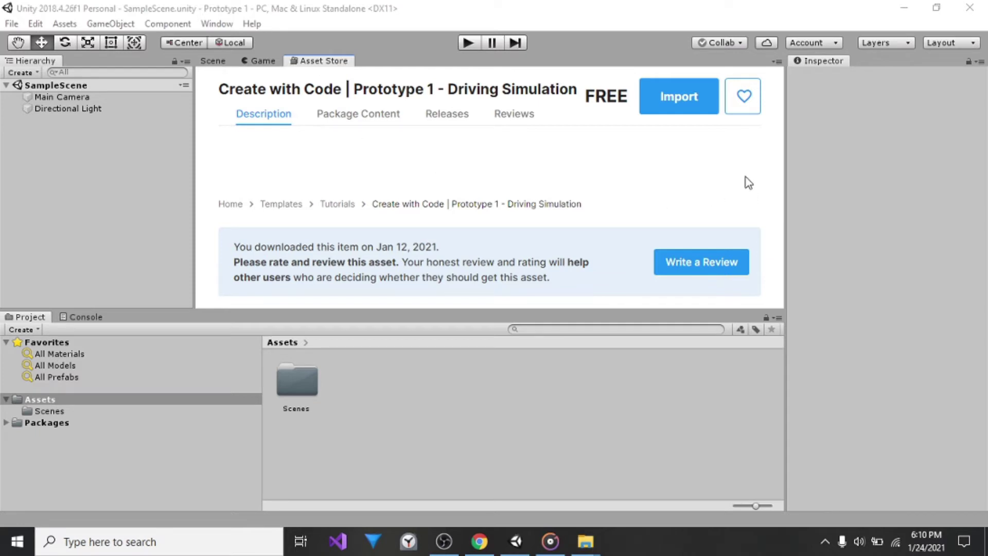
click(678, 103)
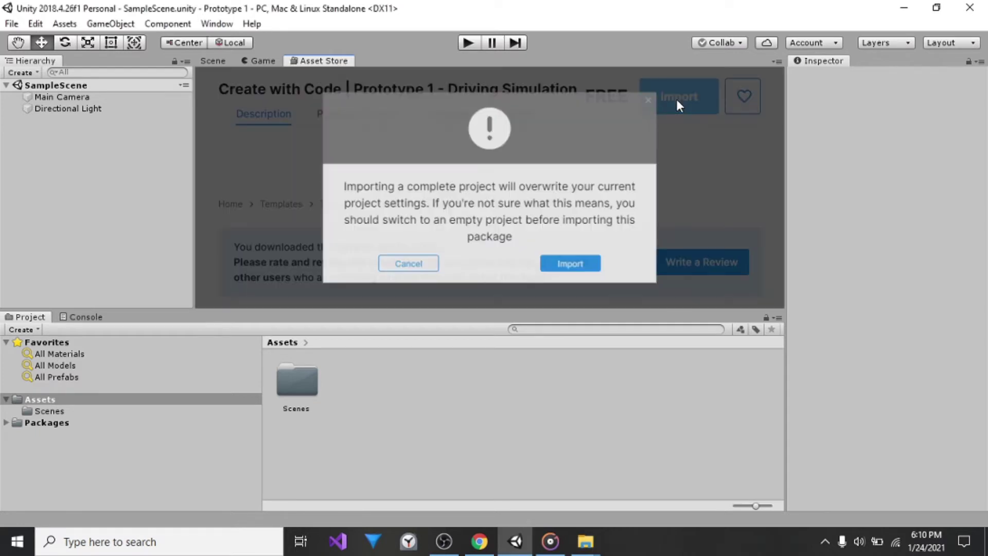
click(582, 273)
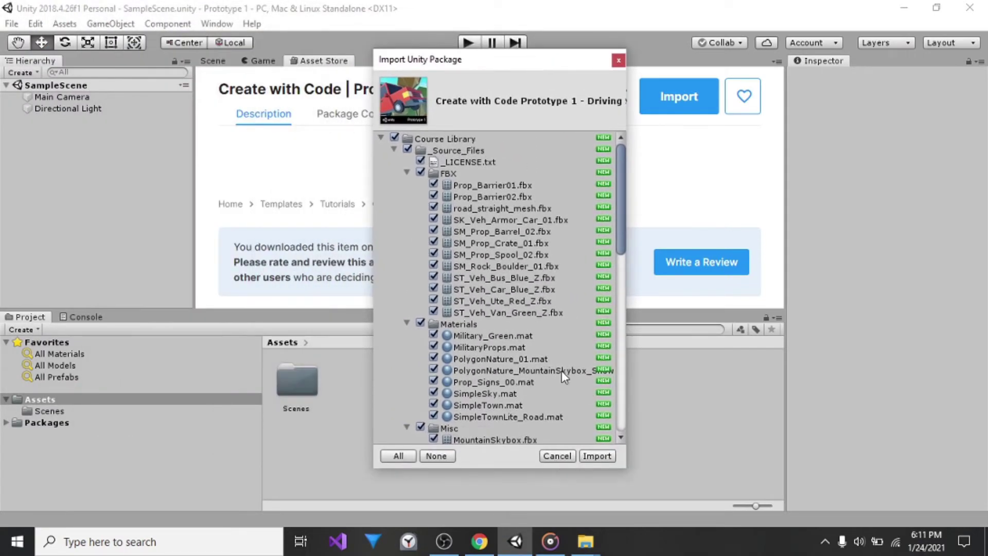
scroll(482, 339, down, 12)
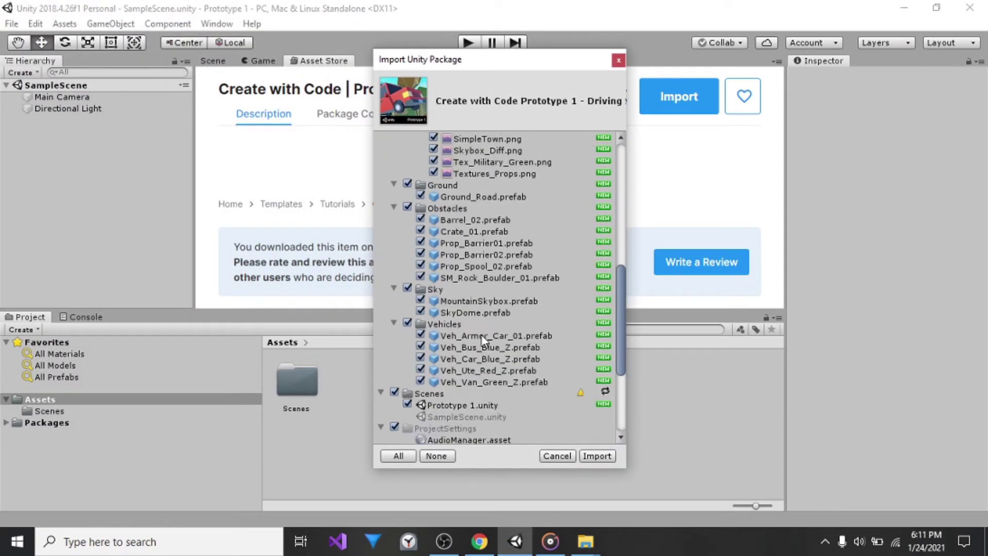
scroll(484, 340, up, 12)
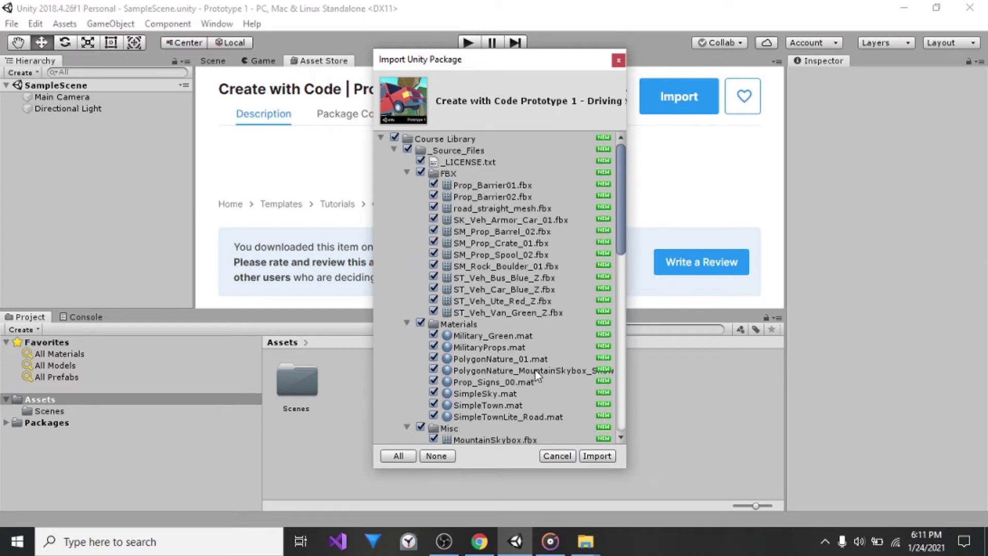
click(597, 456)
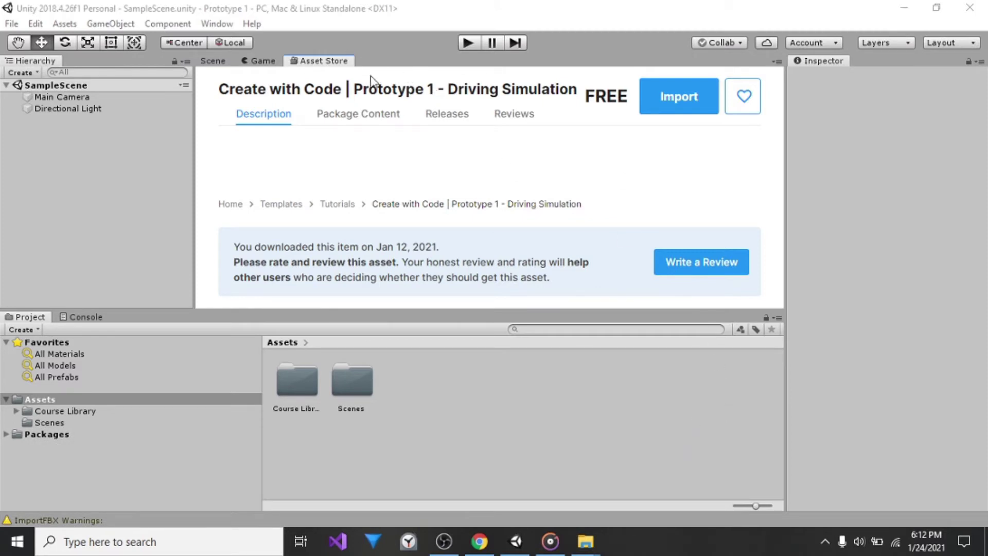
right_click(316, 64)
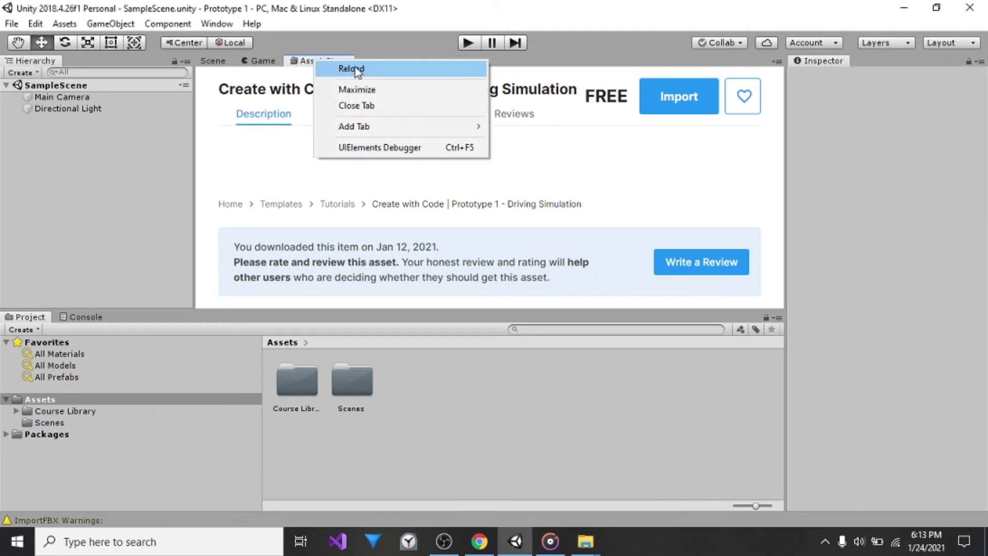
click(379, 104)
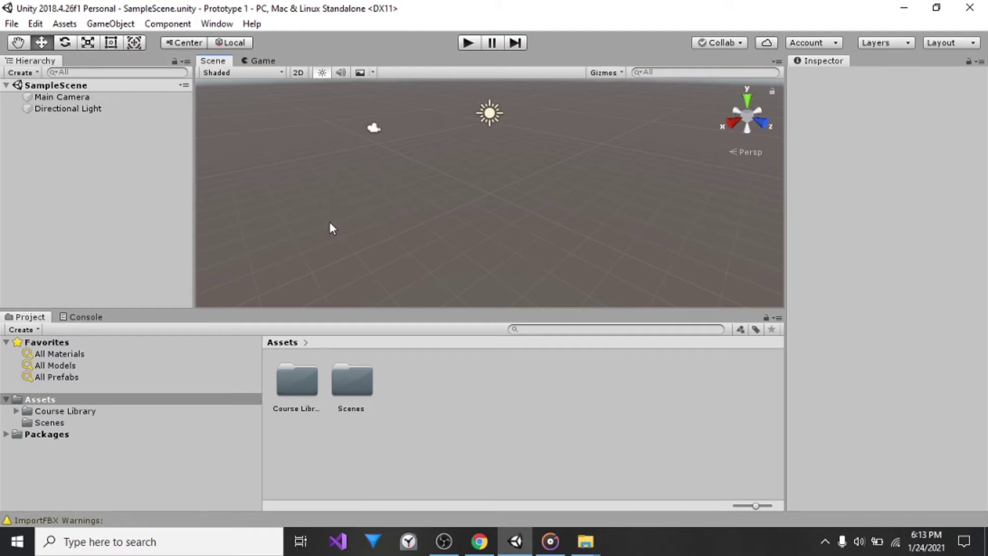
Open the Prototype 1 scene from the project's Scenes folder.
click(85, 412)
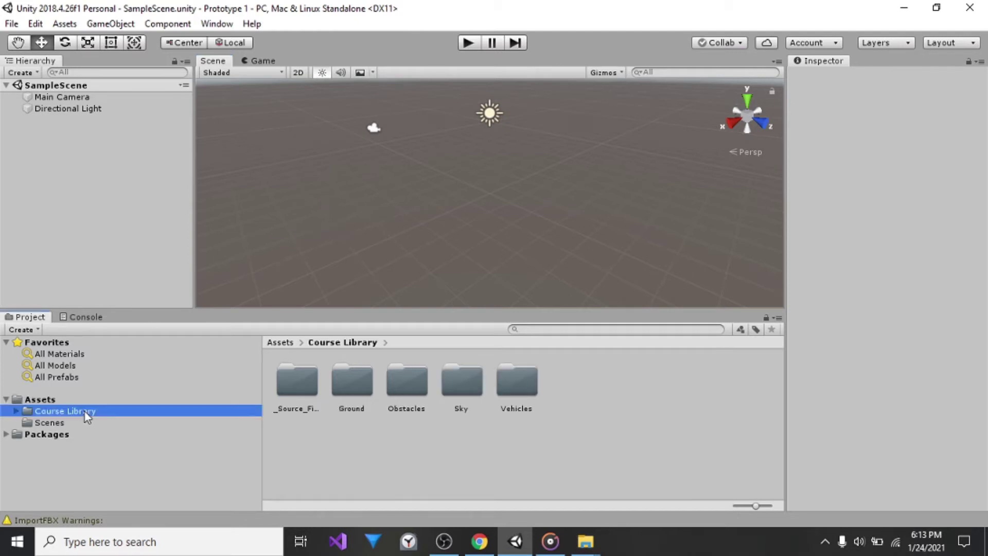
click(25, 422)
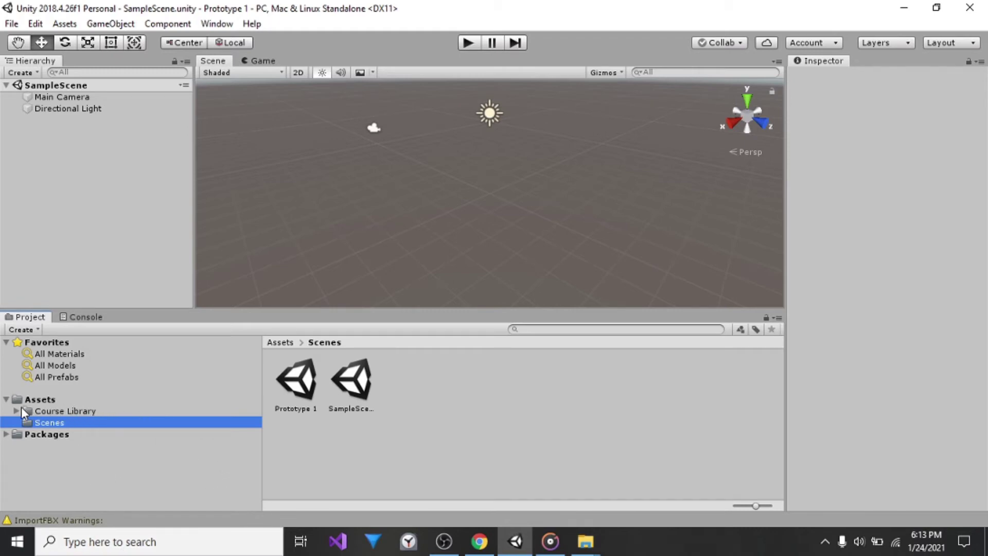
click(39, 401)
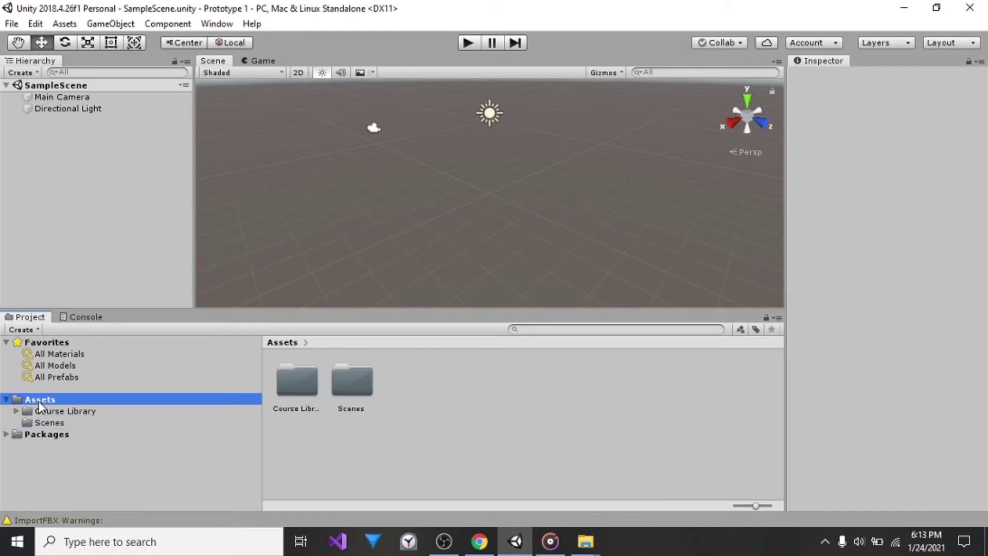
click(49, 425)
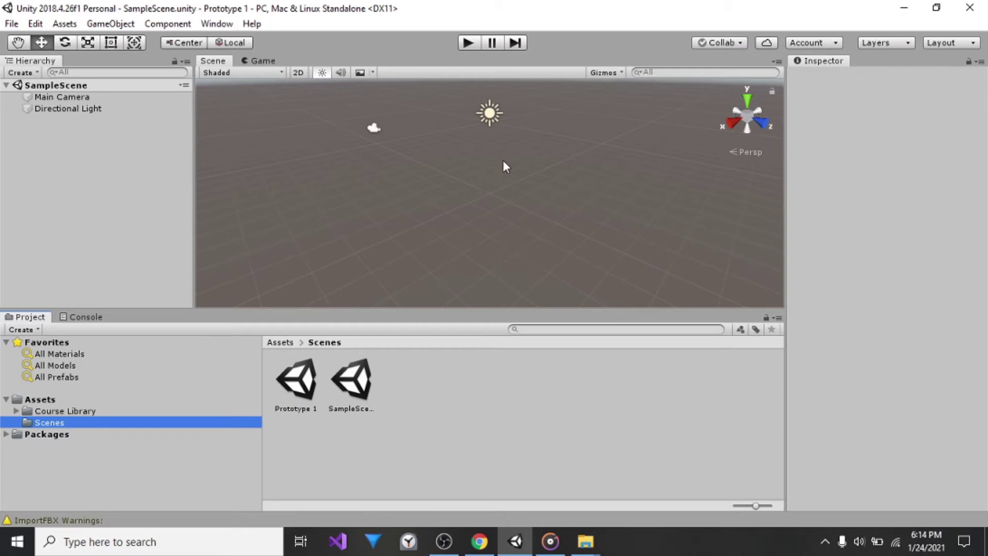
double_click(298, 389)
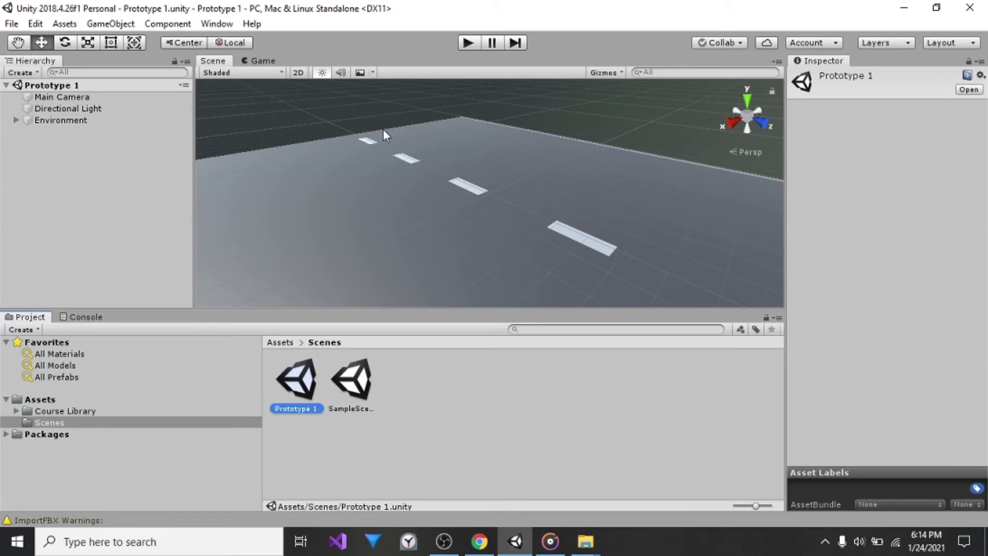
scroll(385, 132, down, 3)
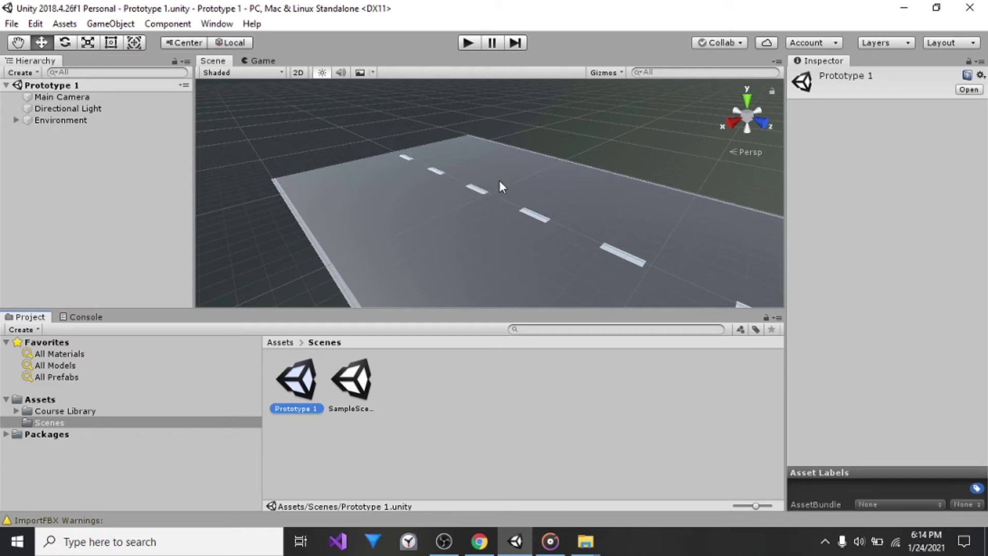
Look through the Course Library folder, examining the prefabs in its Vehicles and Obstacles subfolders.
click(88, 411)
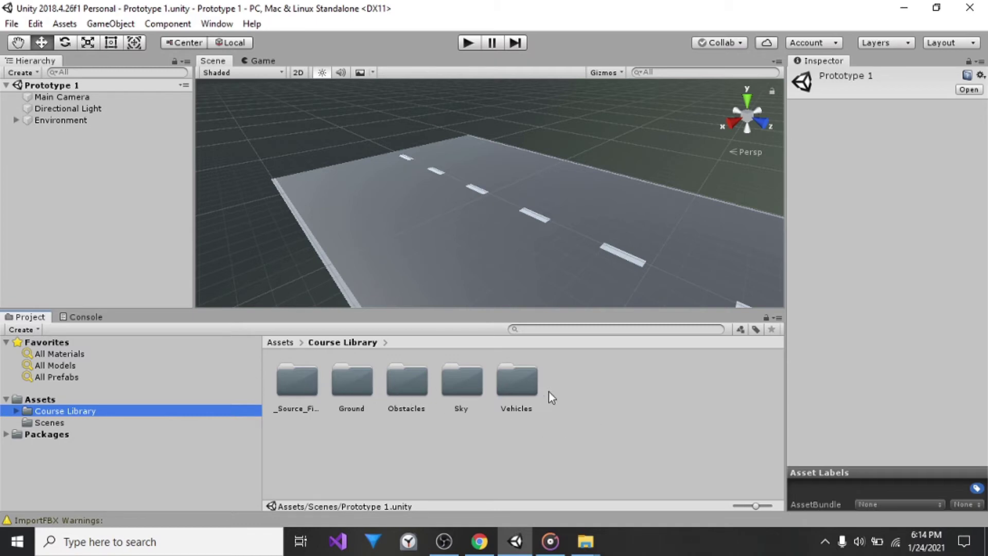
click(609, 444)
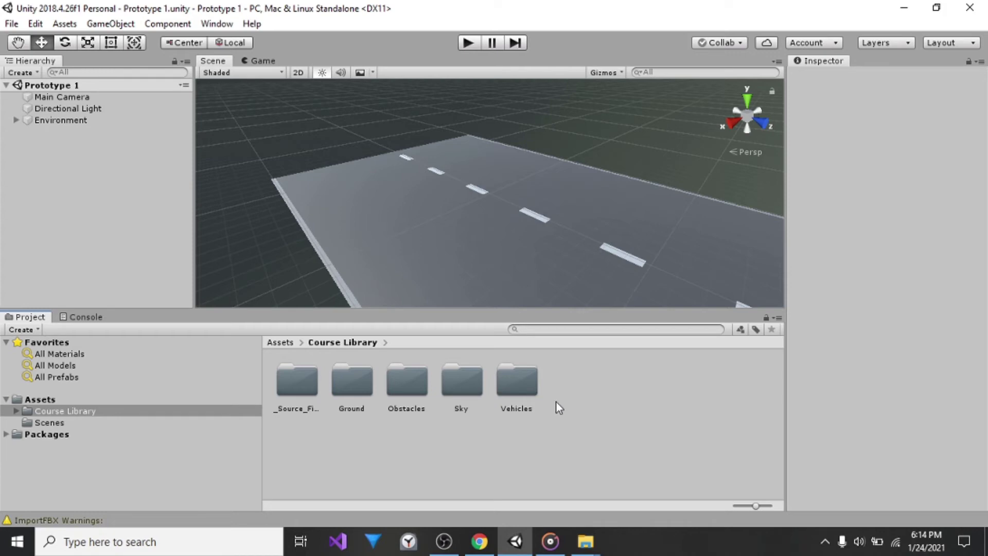
double_click(516, 393)
click(535, 447)
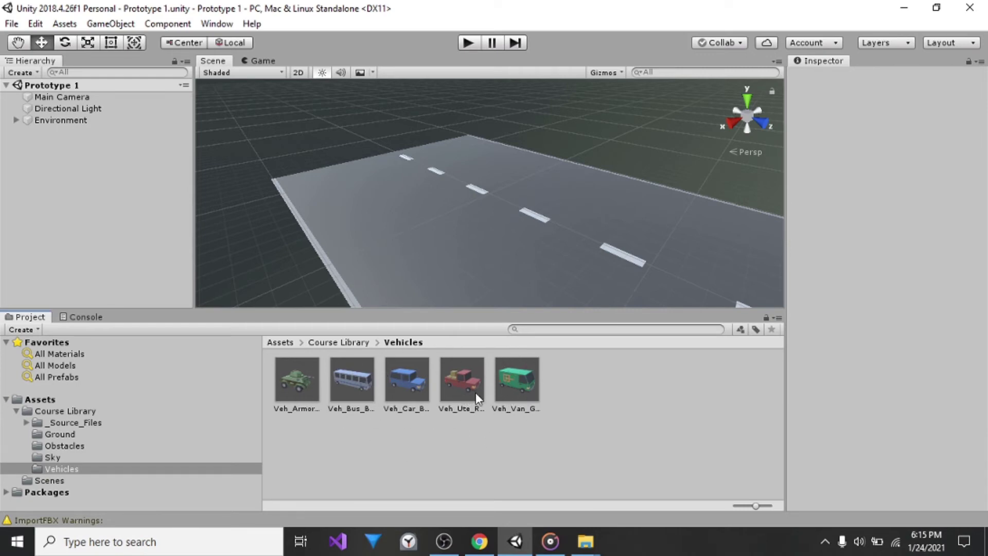
click(356, 343)
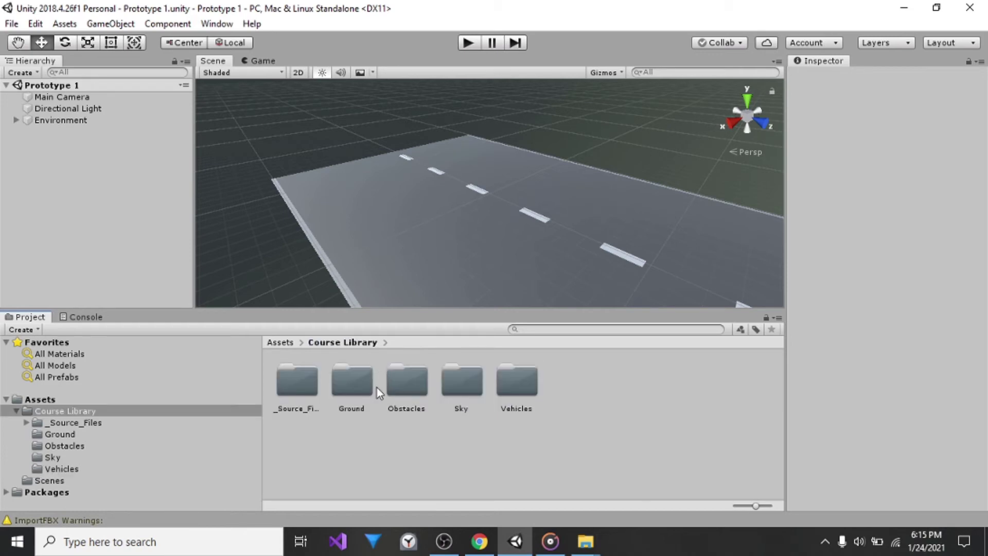
double_click(407, 383)
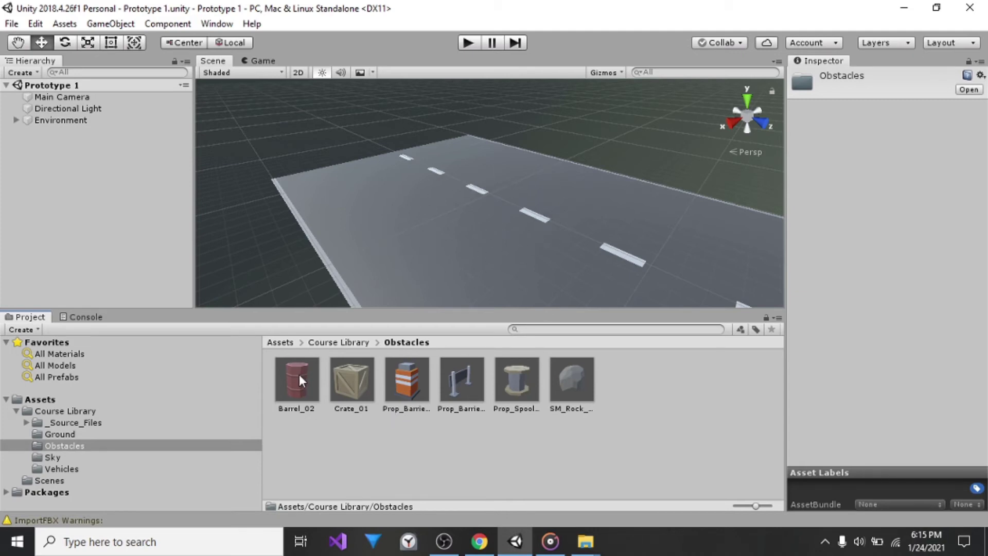
click(70, 411)
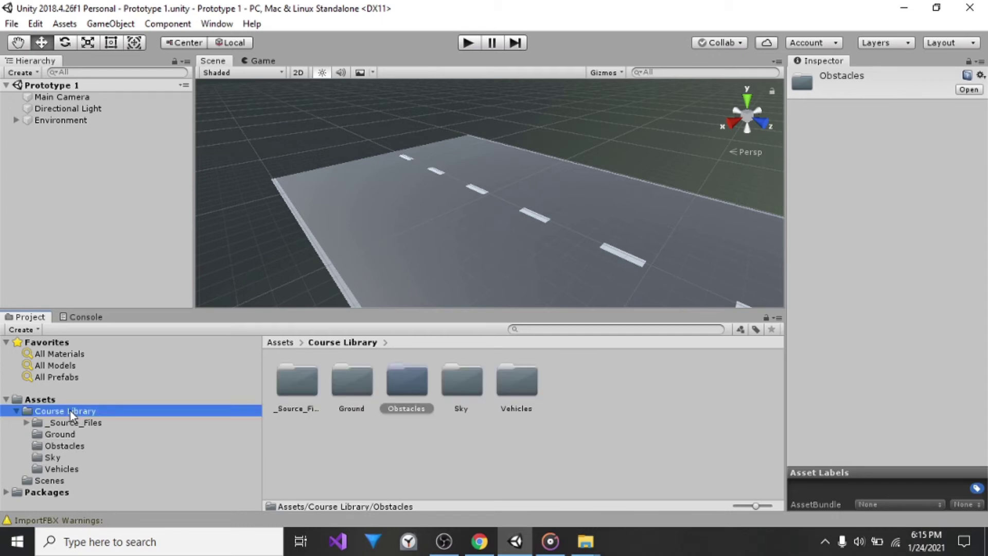
click(320, 457)
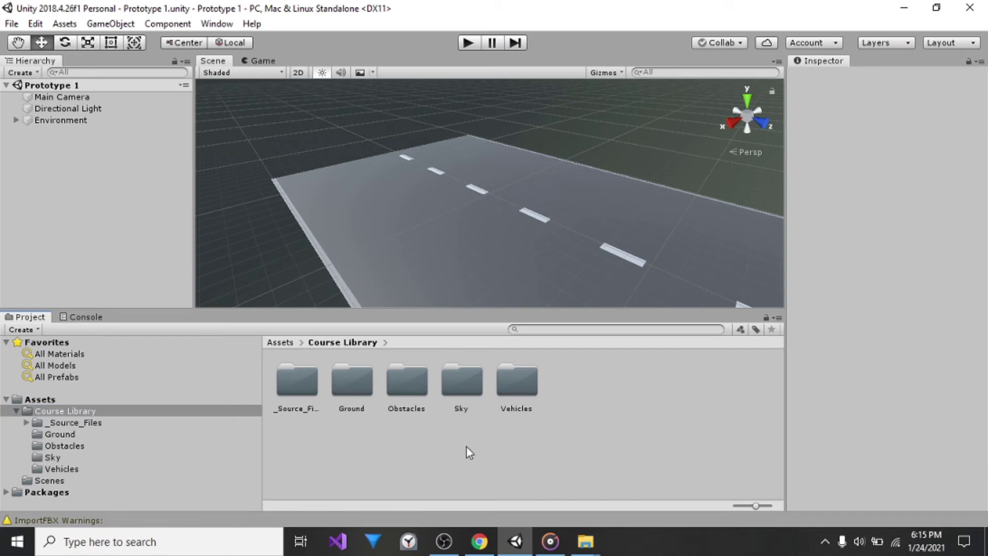
click(15, 411)
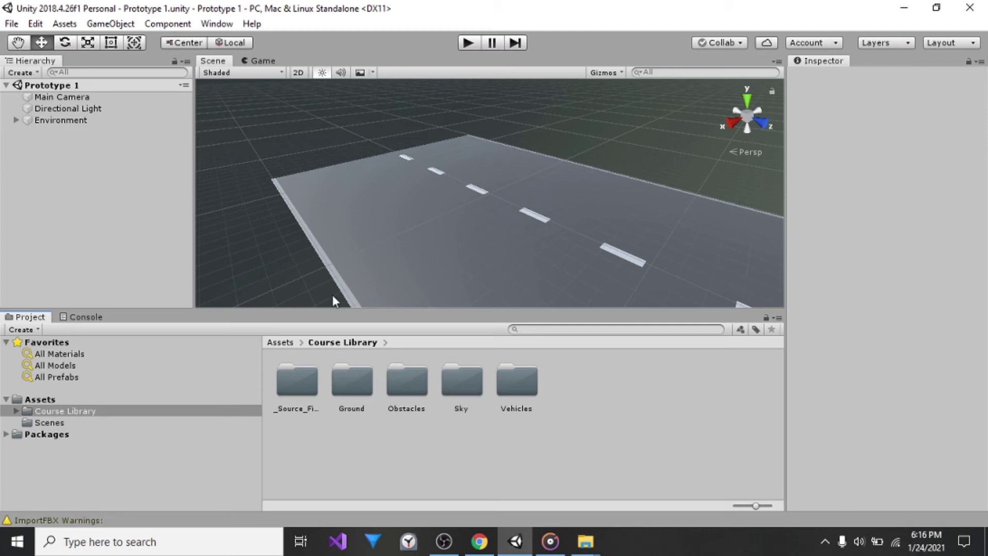
Delete SampleScene from the Scenes folder.
click(27, 401)
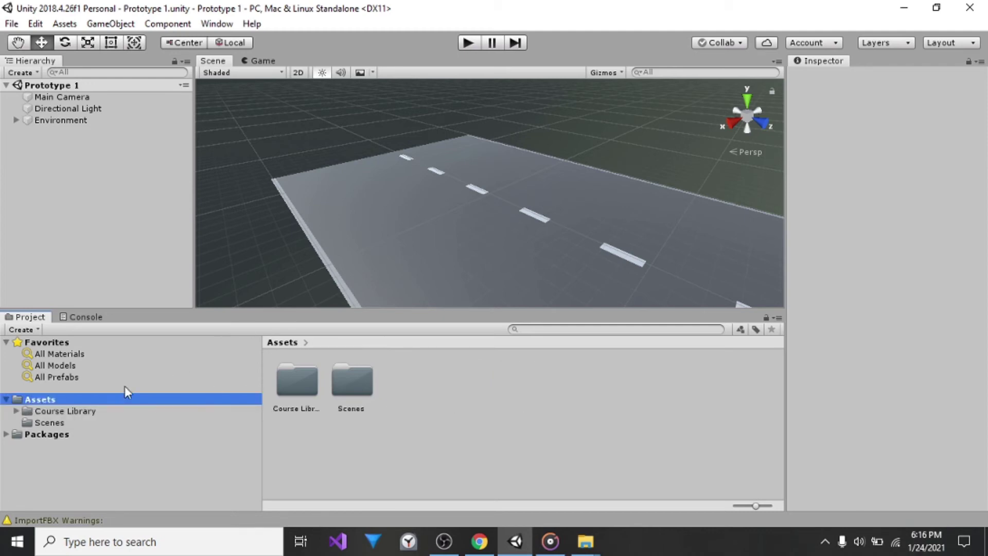
double_click(355, 383)
click(362, 388)
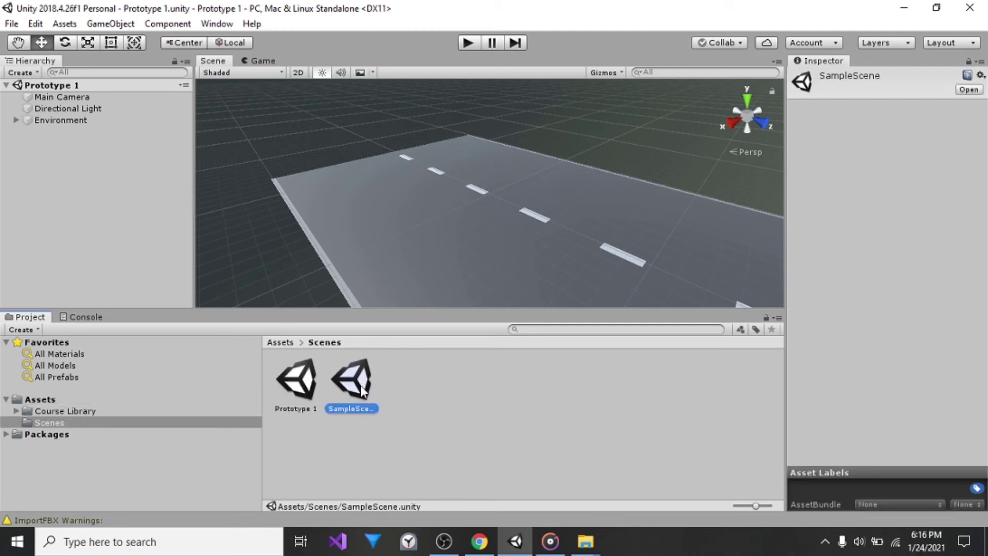
right_click(361, 389)
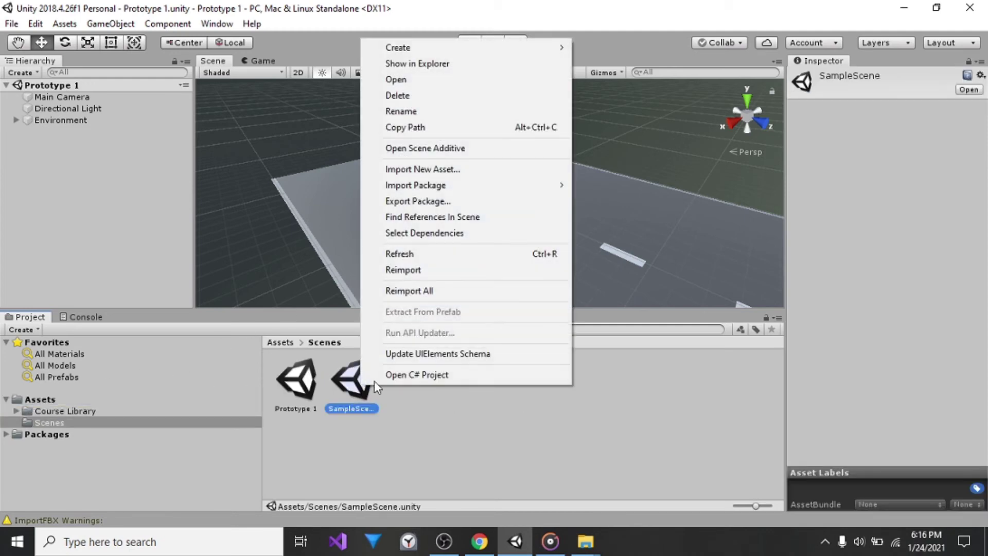
click(426, 97)
click(533, 300)
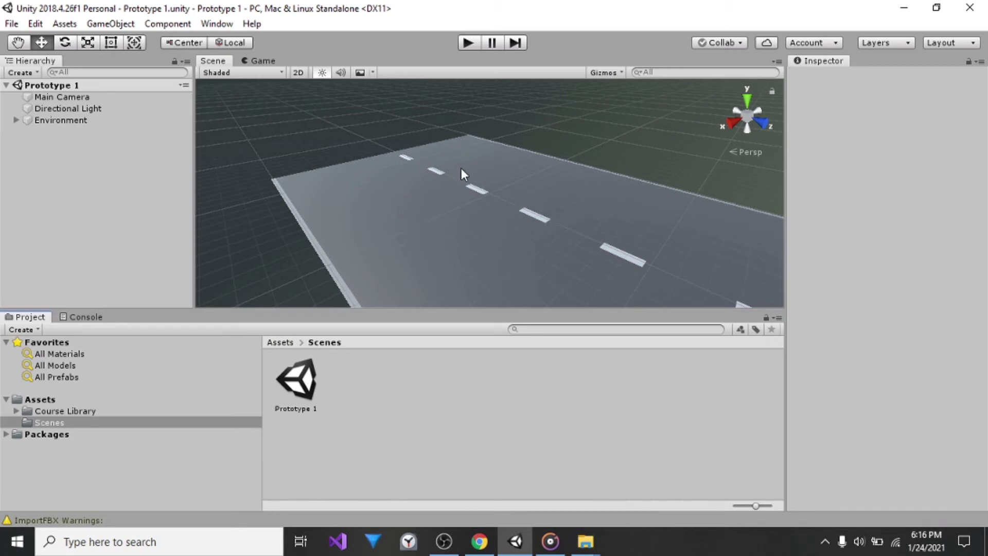
Examine the Prototype 1 scene's road, surrounding hills and sky from different angles.
scroll(463, 173, down, 3)
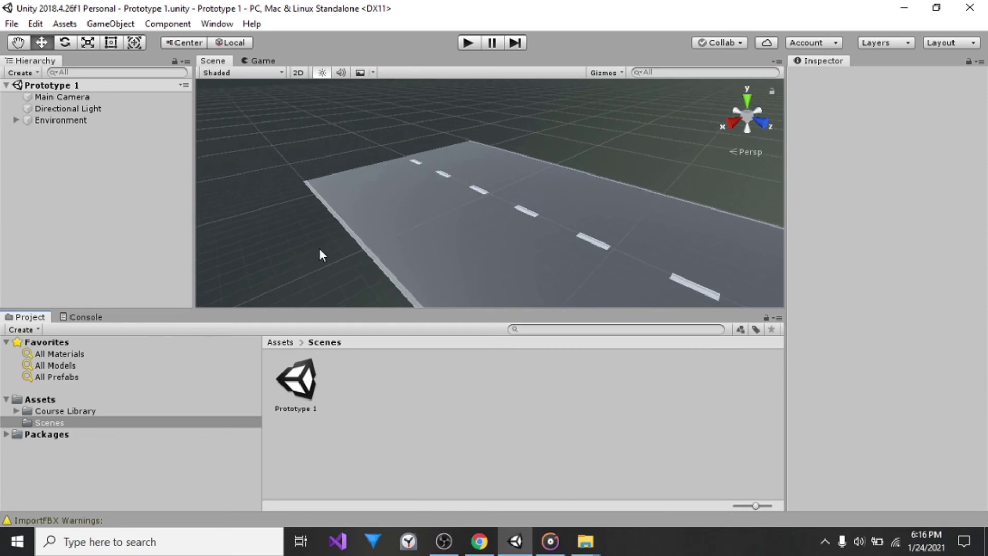
key(alt)
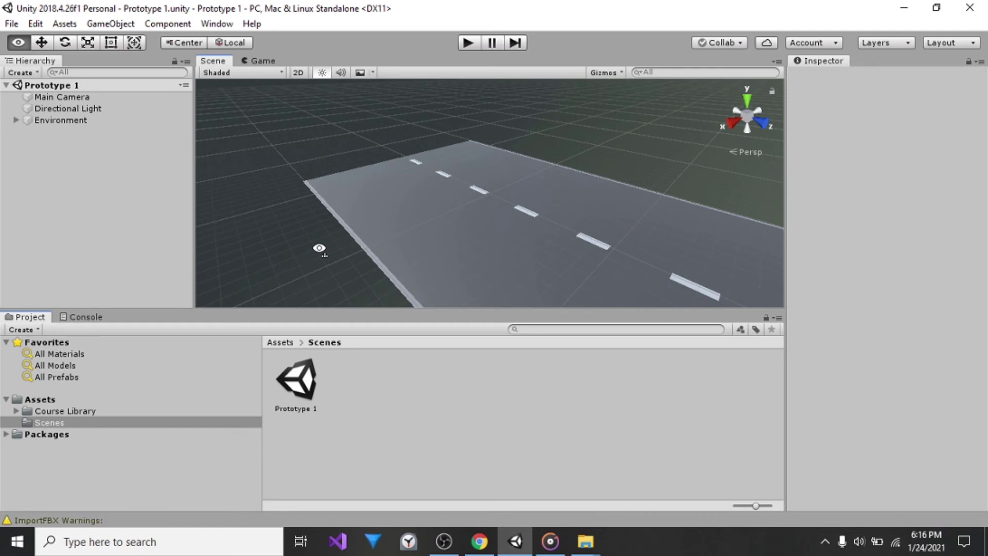
alt+drag(319, 248, 743, 186)
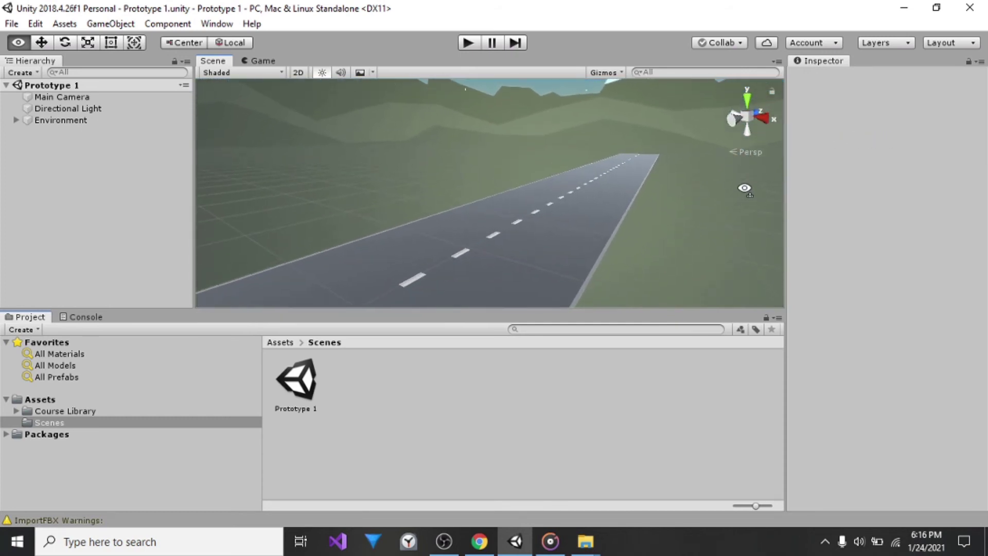
alt+drag(518, 269, 418, 523)
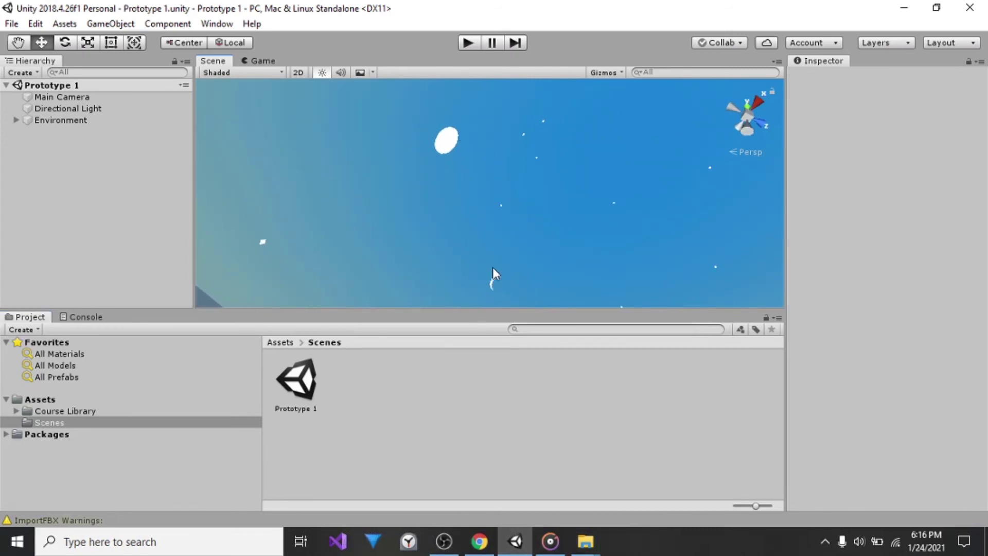
Inspect the road along its length toward the mountains, and its end section near the camera object, from both directions.
alt+drag(372, 226, 379, 511)
alt+drag(640, 178, 638, 155)
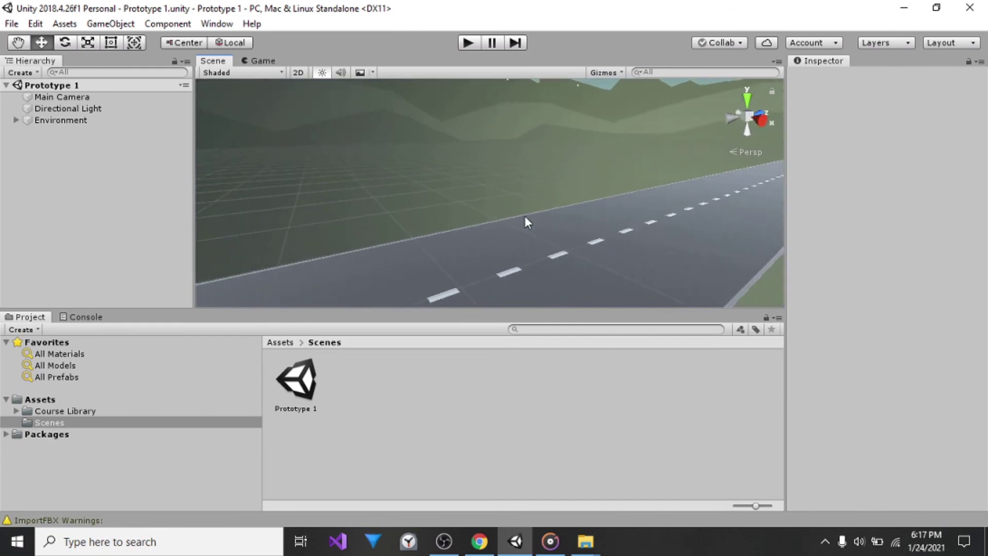
alt+drag(431, 278, 604, 148)
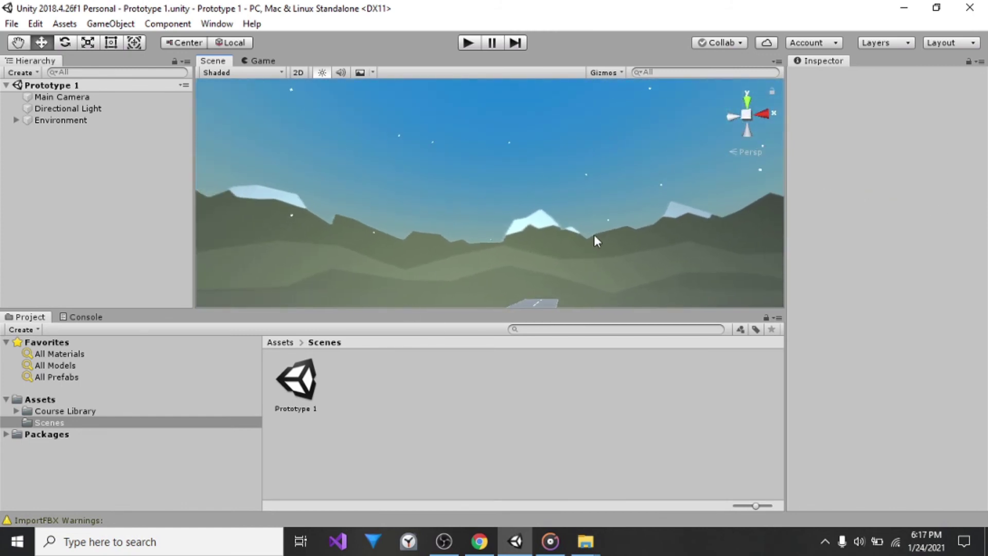
alt+drag(526, 212, 520, 294)
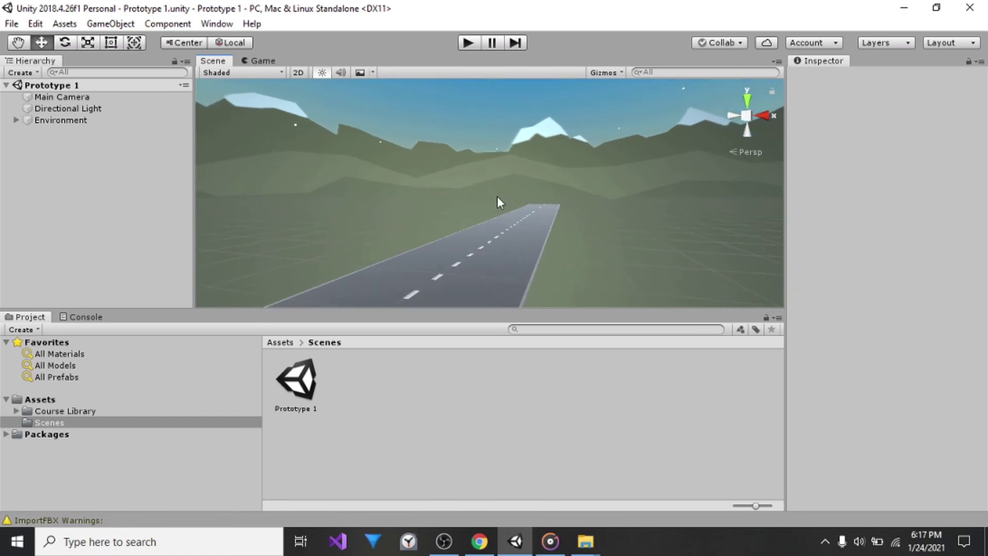
key(Right)
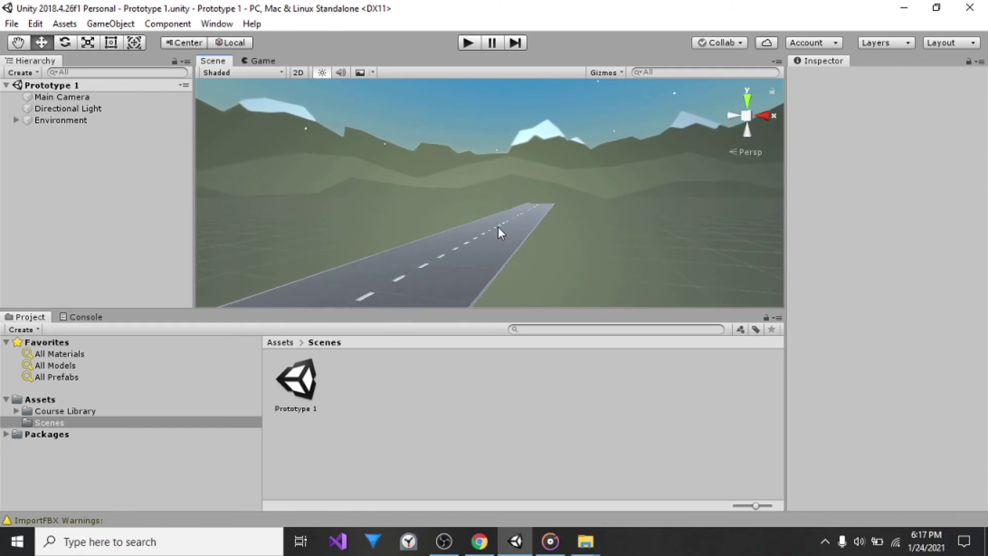
key(Right)
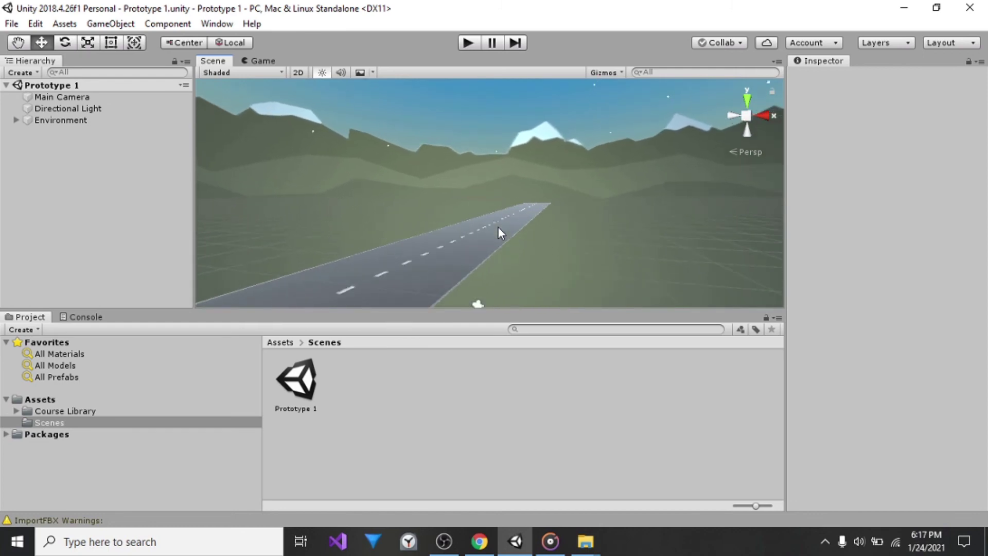
key(Left)
key(alt)
alt+drag(565, 205, 68, 293)
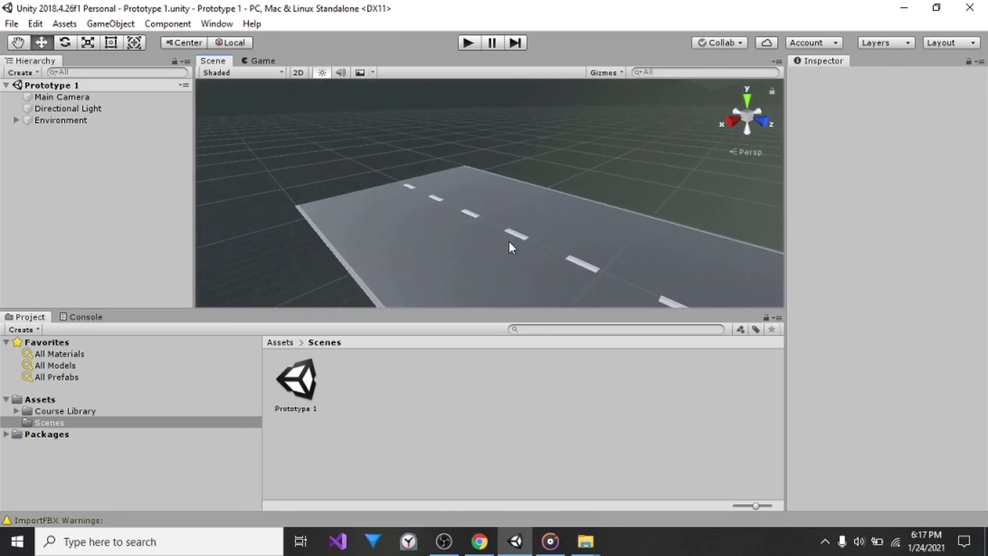
key(Left)
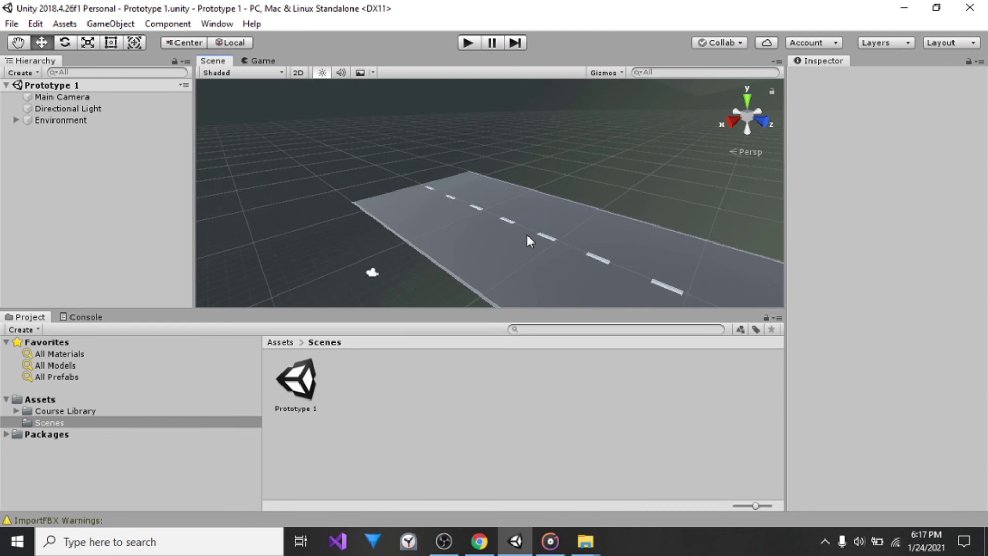
alt+drag(283, 234, 292, 260)
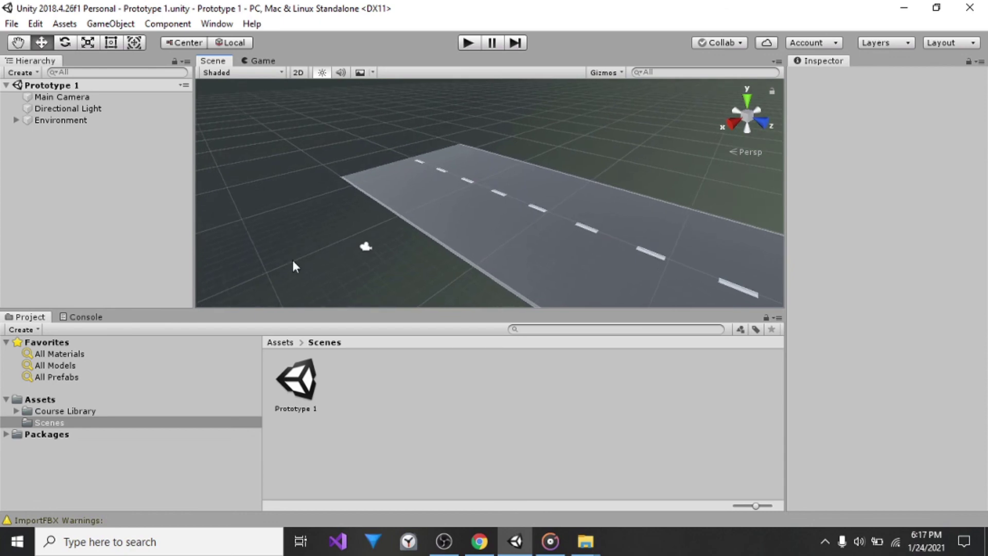